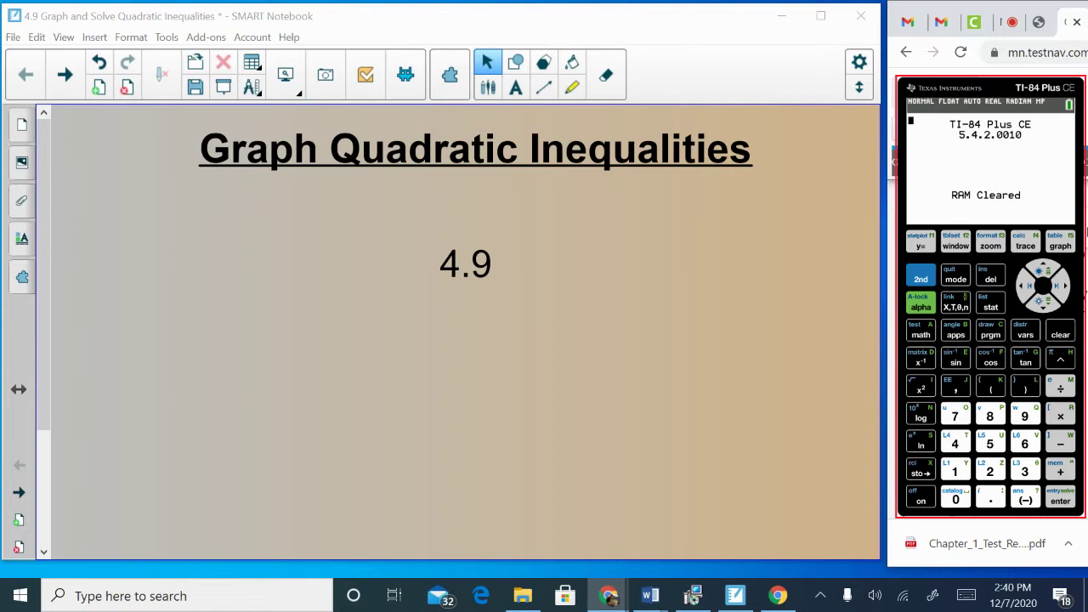
# Advance from the 4.9 title slide to the page listing the four inequality forms
pyautogui.click(19, 492)
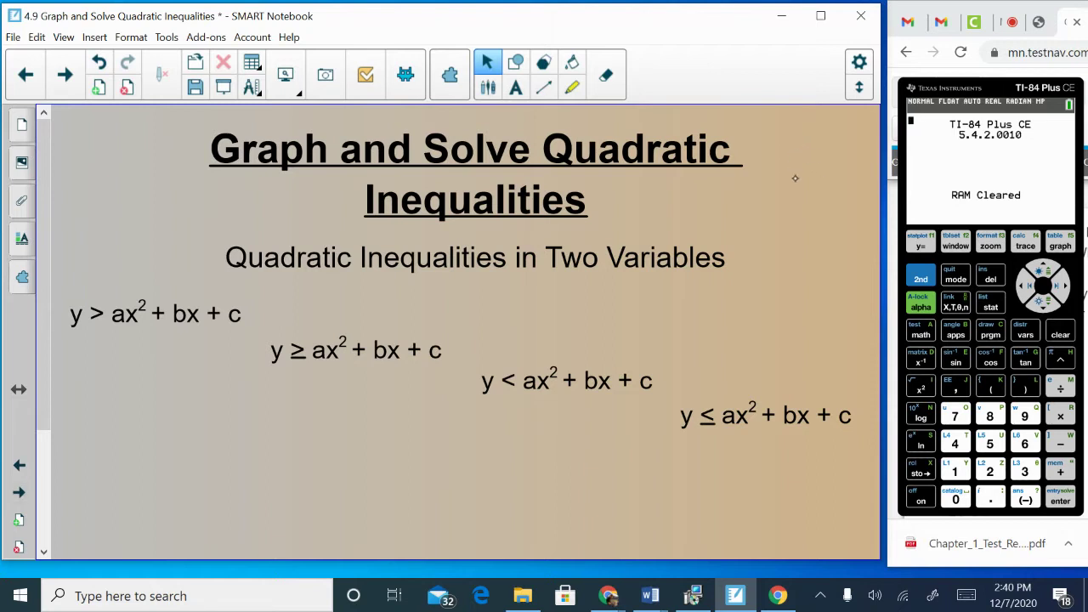
# Sketch an upward-opening parabola beside the title and a downward-opening one below it
pyautogui.moveTo(795, 171)
pyautogui.mouseDown()
pyautogui.moveTo(808, 199)
pyautogui.moveTo(842, 161)
pyautogui.moveTo(779, 189)
pyautogui.moveTo(815, 168)
pyautogui.mouseUp()
pyautogui.moveTo(805, 286)
pyautogui.mouseDown()
pyautogui.moveTo(814, 258)
pyautogui.moveTo(850, 282)
pyautogui.moveTo(812, 278)
pyautogui.mouseUp()
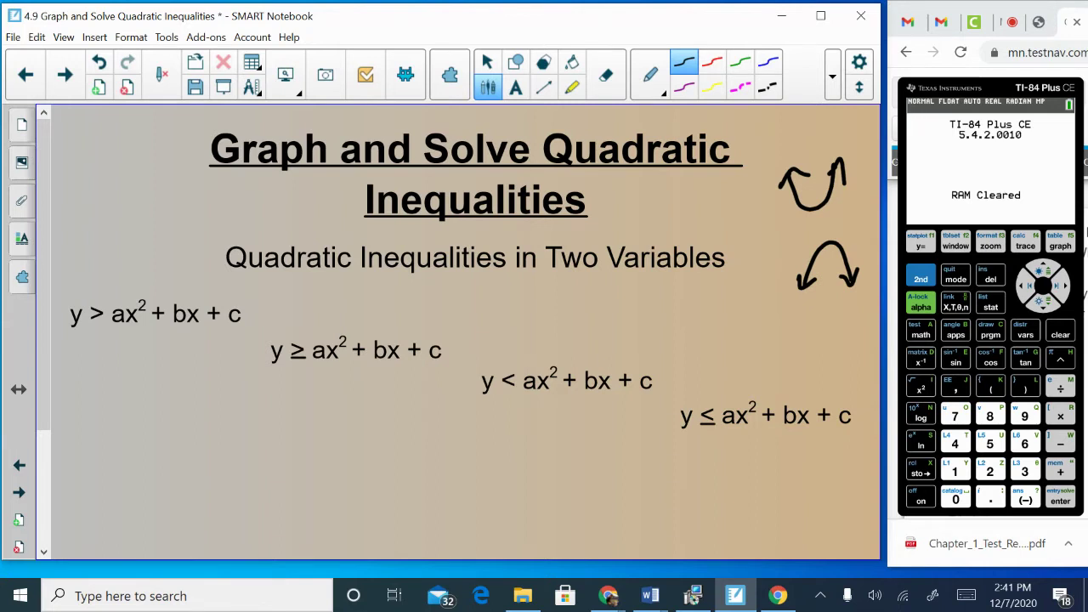
# Draw pen lines under the y >, y ≥ and y < inequality forms
pyautogui.moveTo(69, 347); pyautogui.dragTo(185, 338)
pyautogui.moveTo(271, 388); pyautogui.dragTo(425, 380)
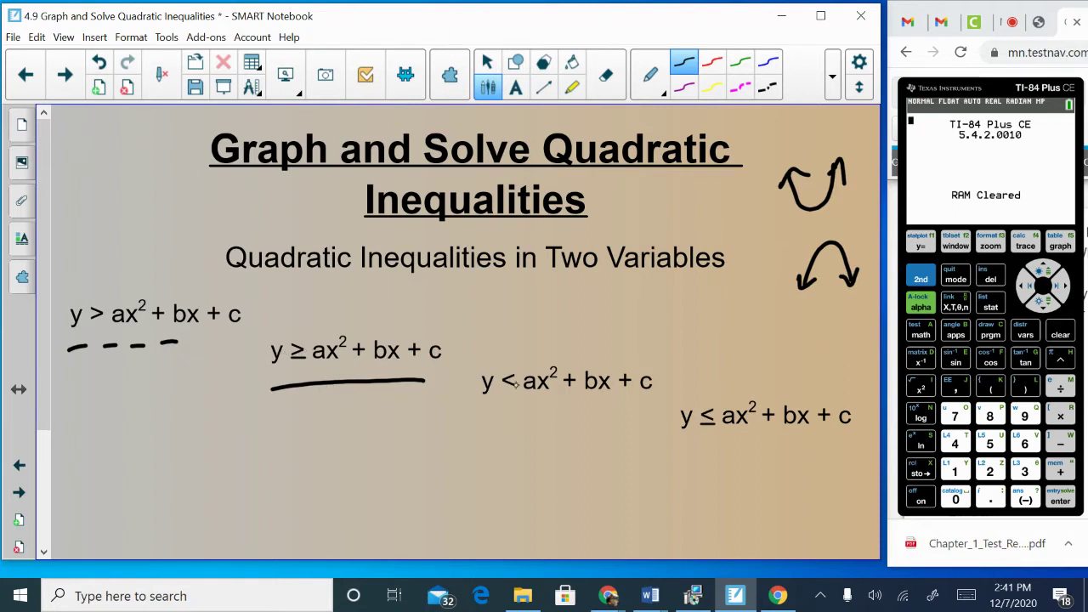
pyautogui.moveTo(482, 412); pyautogui.dragTo(562, 413)
# Erase gaps to make the y < line dashed, add the remaining dashes, then choose red ink
pyautogui.click(606, 75)
pyautogui.click(498, 413)
pyautogui.click(535, 412)
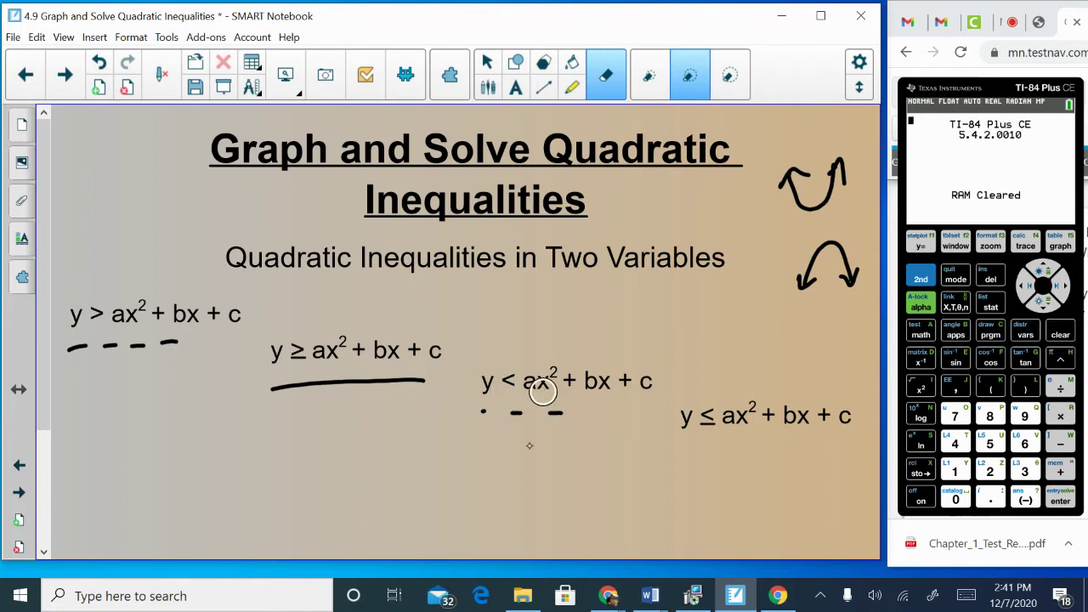
pyautogui.click(487, 88)
pyautogui.moveTo(587, 415); pyautogui.dragTo(644, 414)
pyautogui.moveTo(687, 462); pyautogui.dragTo(846, 460)
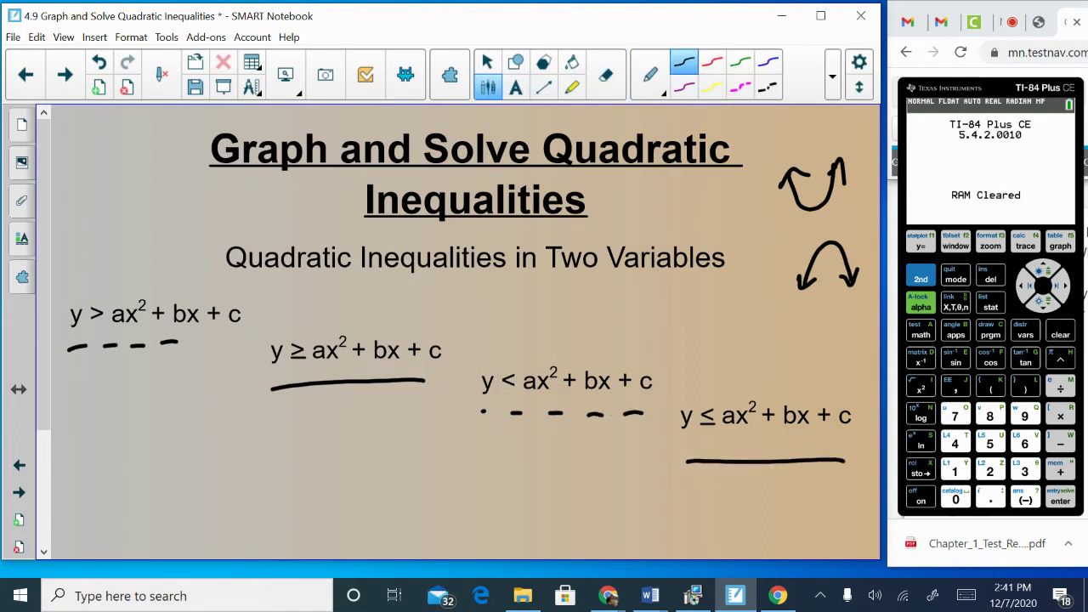
pyautogui.click(713, 63)
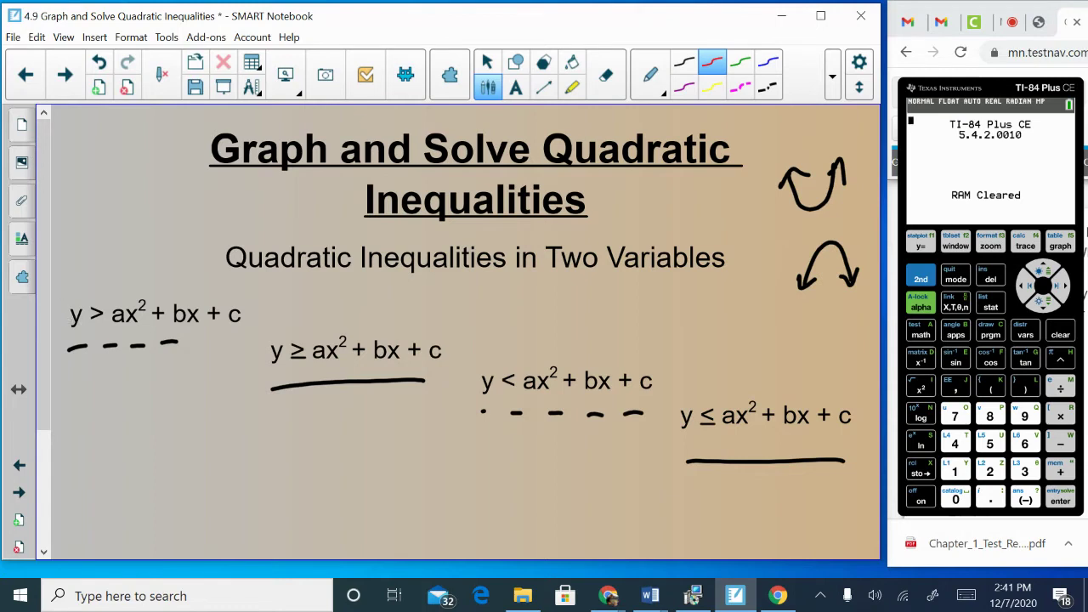
# Draw red arrows pointing up under the > and ≥ lines and down under < and ≤
pyautogui.moveTo(125, 389)
pyautogui.mouseDown()
pyautogui.moveTo(124, 400)
pyautogui.moveTo(122, 384)
pyautogui.moveTo(134, 386)
pyautogui.mouseUp()
pyautogui.moveTo(324, 420)
pyautogui.mouseDown()
pyautogui.moveTo(327, 400)
pyautogui.moveTo(340, 402)
pyautogui.mouseUp()
pyautogui.moveTo(545, 424)
pyautogui.mouseDown()
pyautogui.moveTo(539, 459)
pyautogui.moveTo(549, 442)
pyautogui.mouseUp()
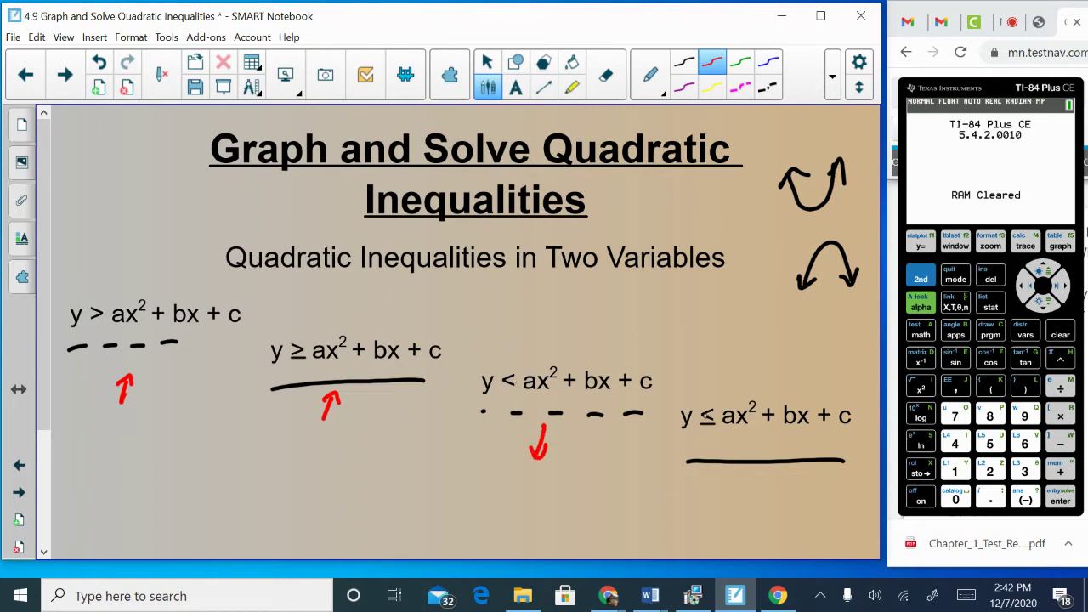
pyautogui.moveTo(749, 466)
pyautogui.mouseDown()
pyautogui.moveTo(750, 493)
pyautogui.moveTo(757, 481)
pyautogui.mouseUp()
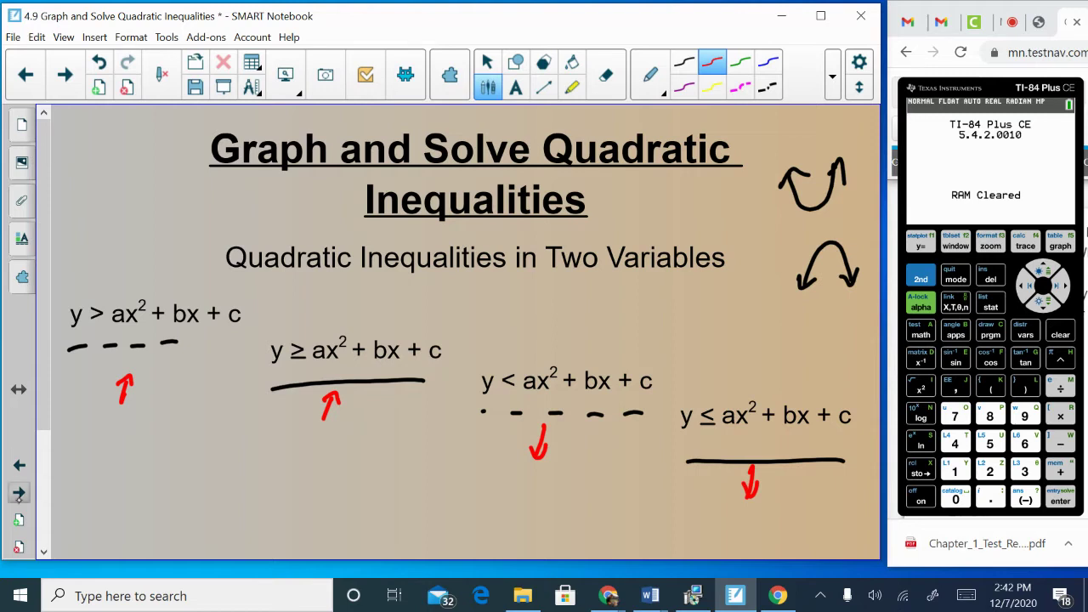
# Page forward past the Key Concept page to the y > x² + 3x − 4 example grid
pyautogui.click(19, 493)
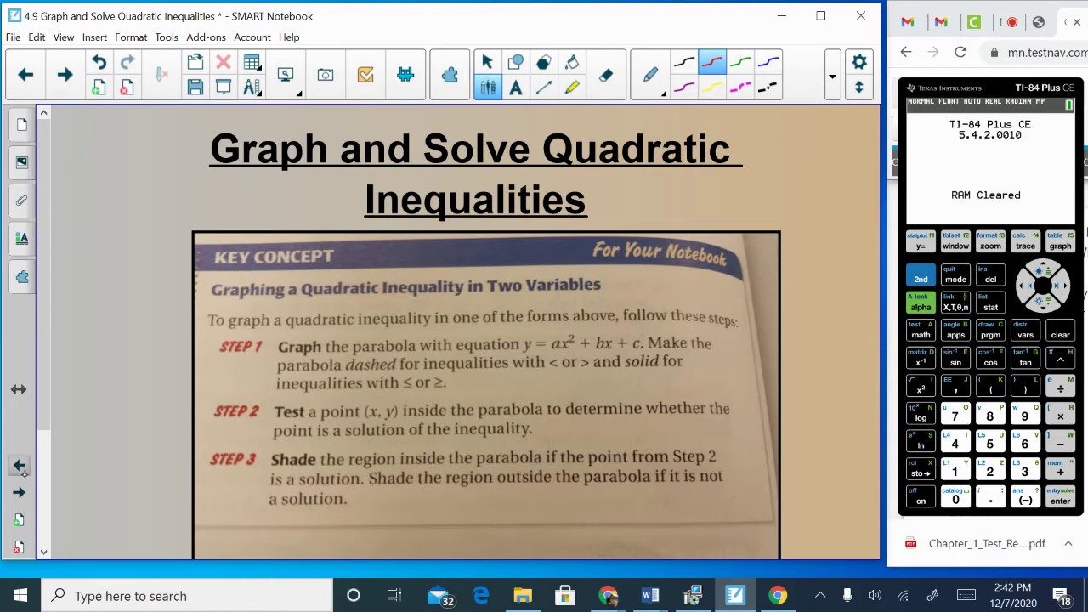
pyautogui.click(19, 492)
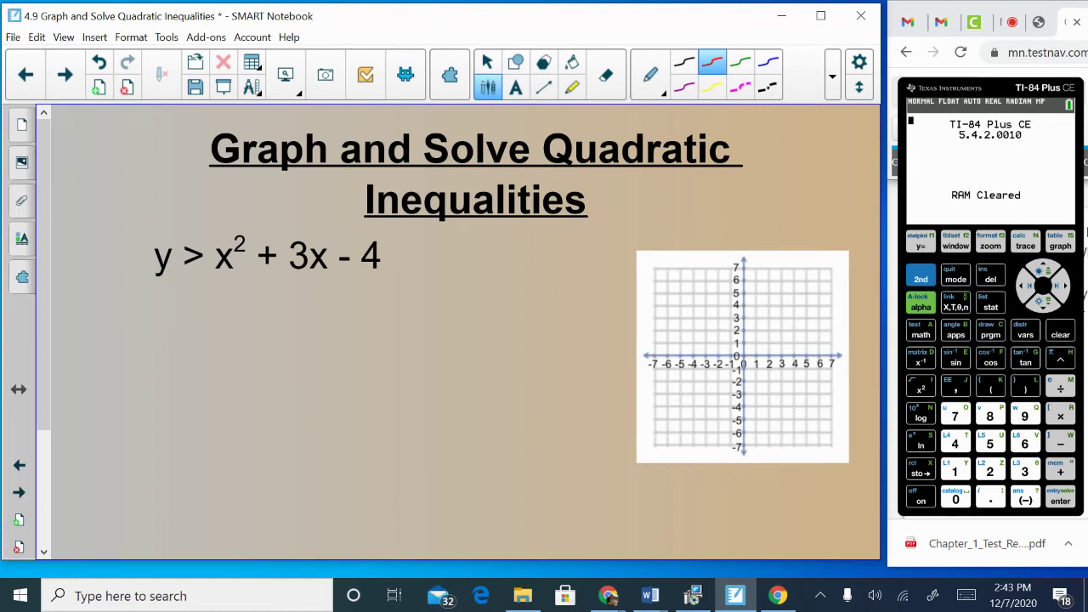
# Underline y > x² + 3x − 4 in red and bring up the TI-84 Y= editor
pyautogui.moveTo(119, 302); pyautogui.dragTo(408, 310)
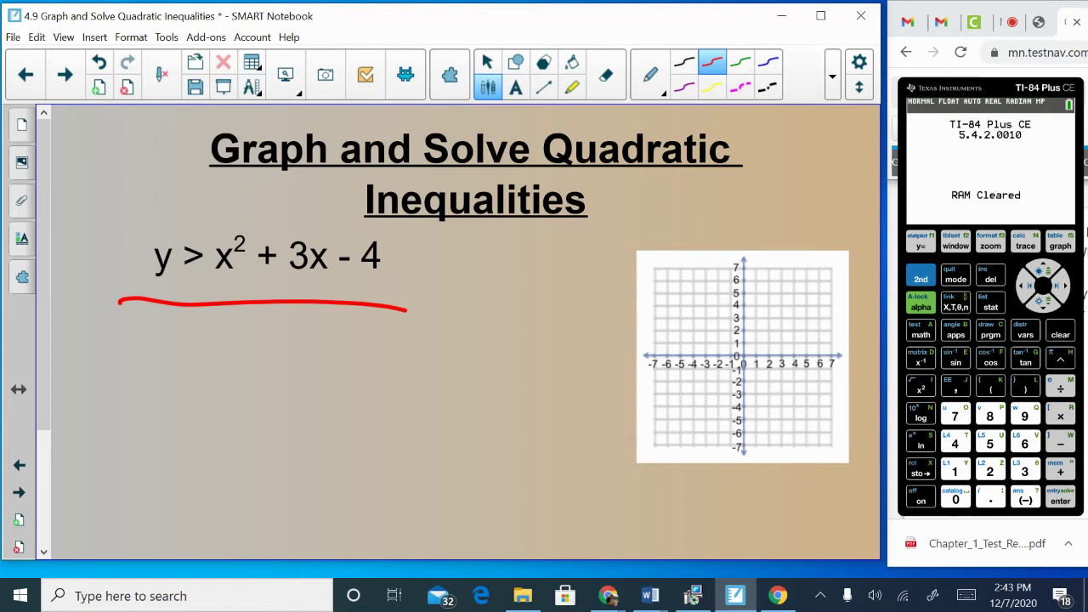
pyautogui.click(920, 241)
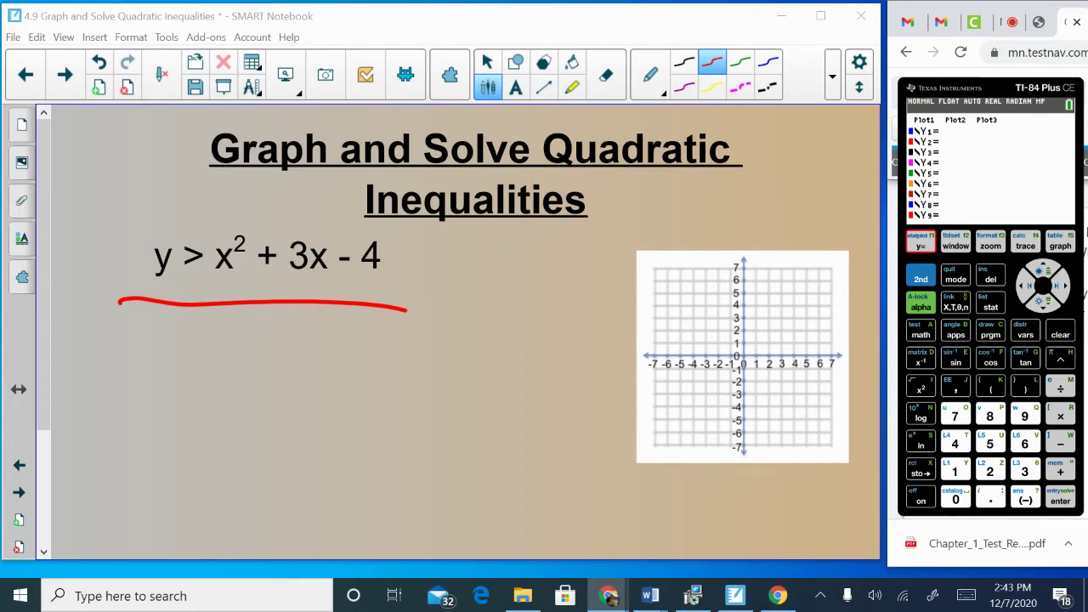
# Enter X²+3X-4 into Y1 on the TI-84 and graph it
pyautogui.click(956, 307)
pyautogui.click(921, 389)
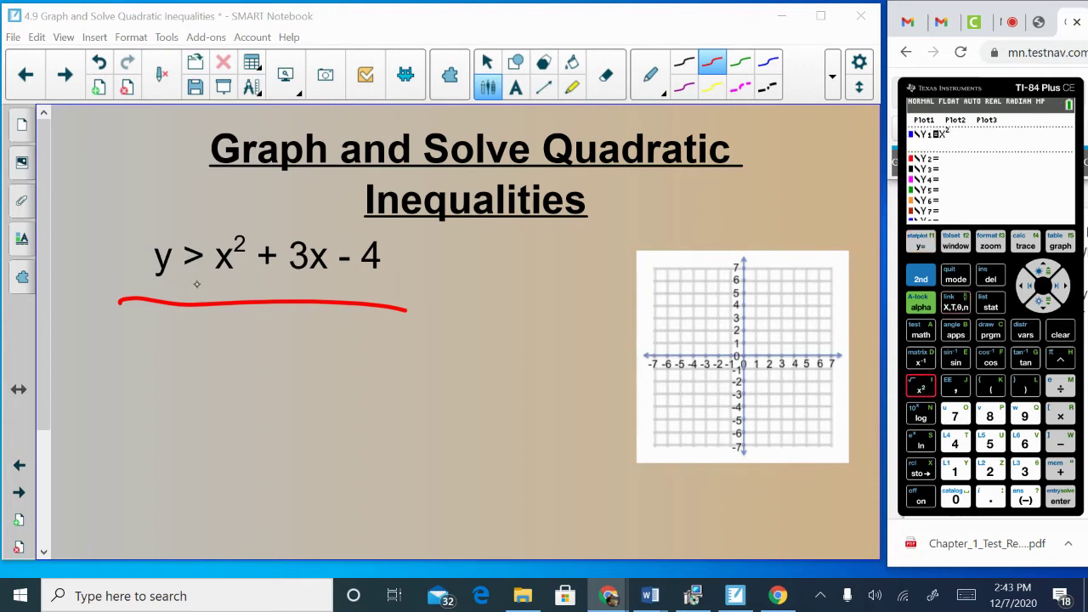
pyautogui.click(1061, 472)
pyautogui.click(1025, 472)
pyautogui.click(956, 307)
pyautogui.click(1061, 444)
pyautogui.click(955, 444)
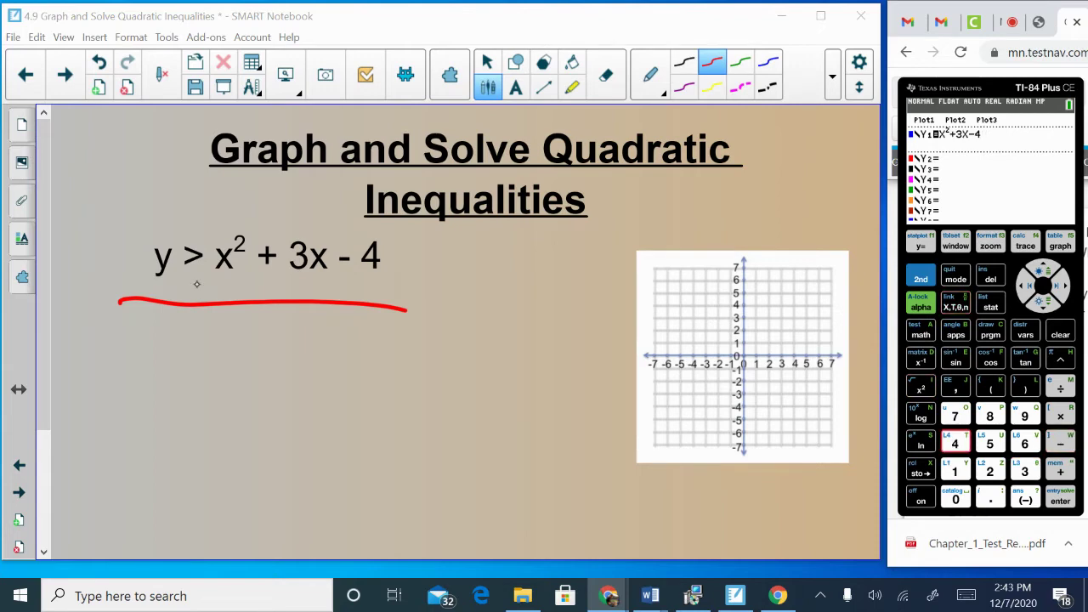
pyautogui.click(1060, 246)
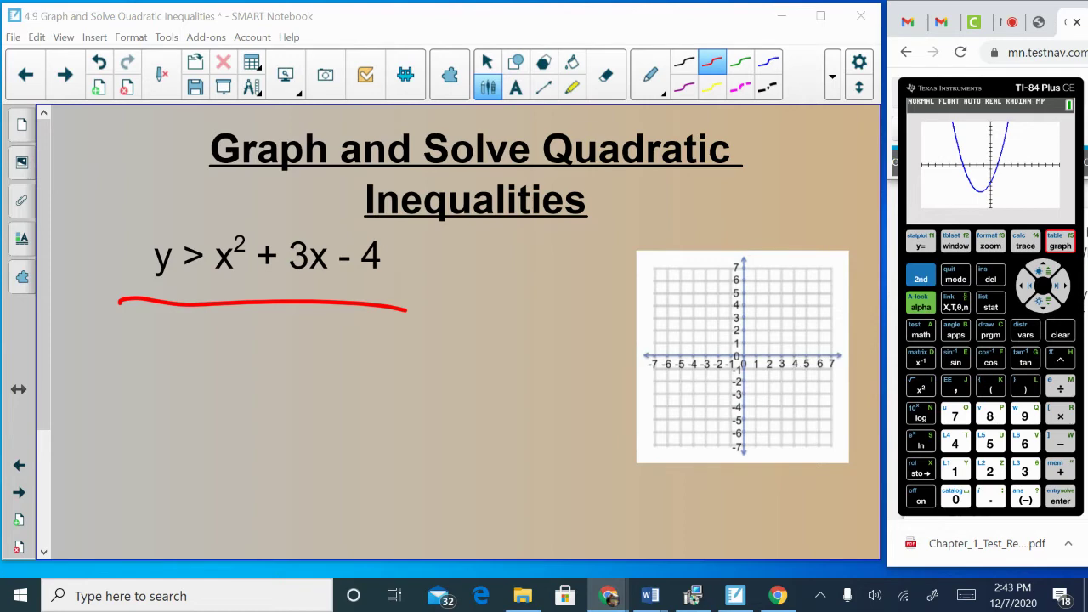
# Show the table of values scrolled up to start at X = -5
pyautogui.press('F5')
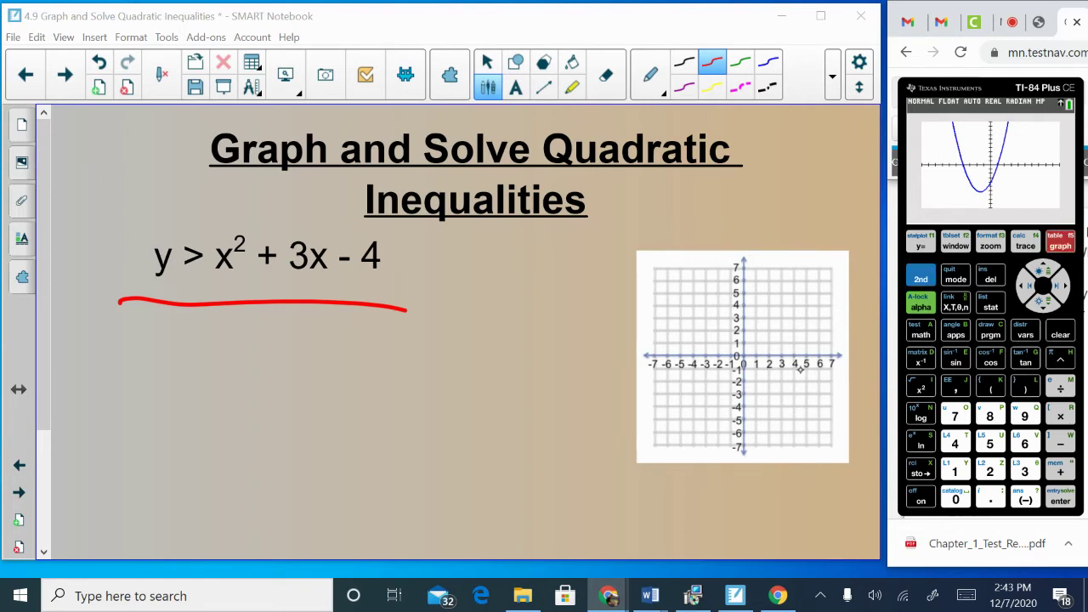
pyautogui.press('Up')
pyautogui.press('Up')
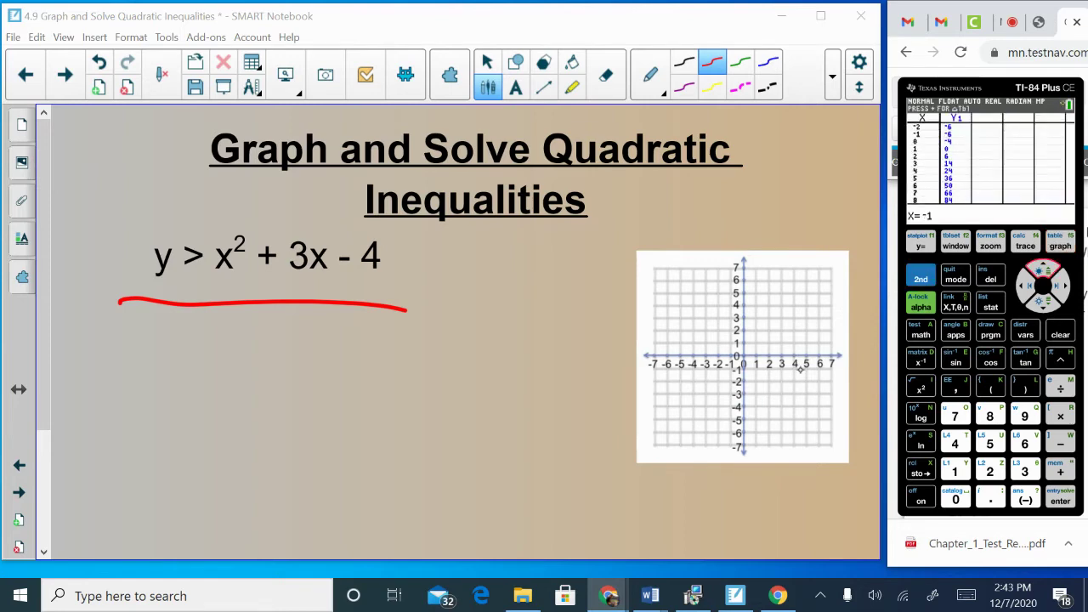
pyautogui.press('Up')
pyautogui.press('Up')
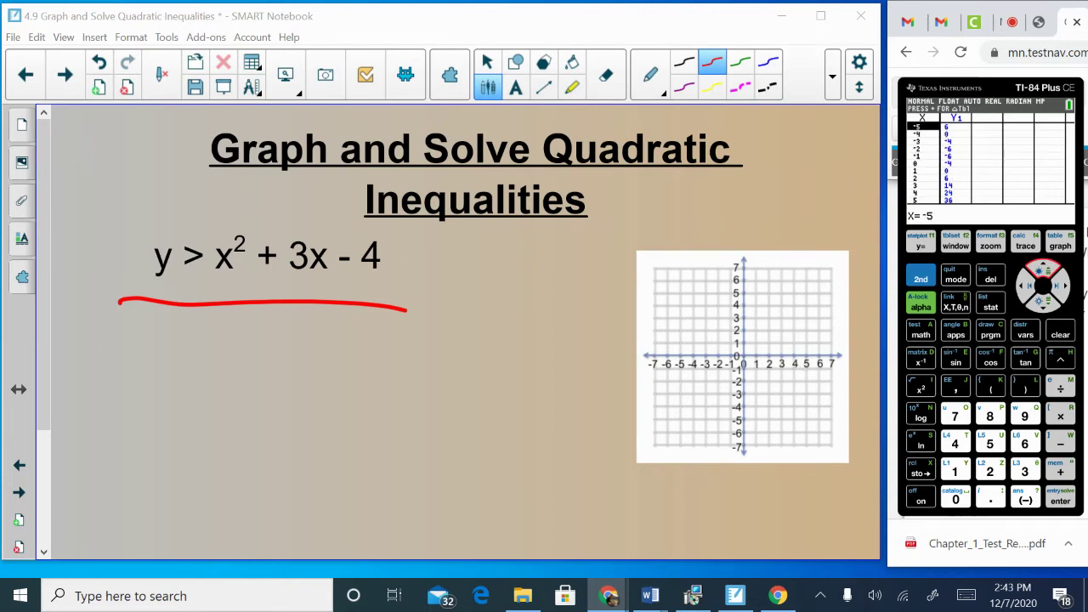
pyautogui.click(681, 283)
# In purple ink, plot (-5,6), (-4,0), (-3,-4), (-2,-6), (-1,-6), (0,-4), (2,6), (1,0) on the grid
pyautogui.click(684, 87)
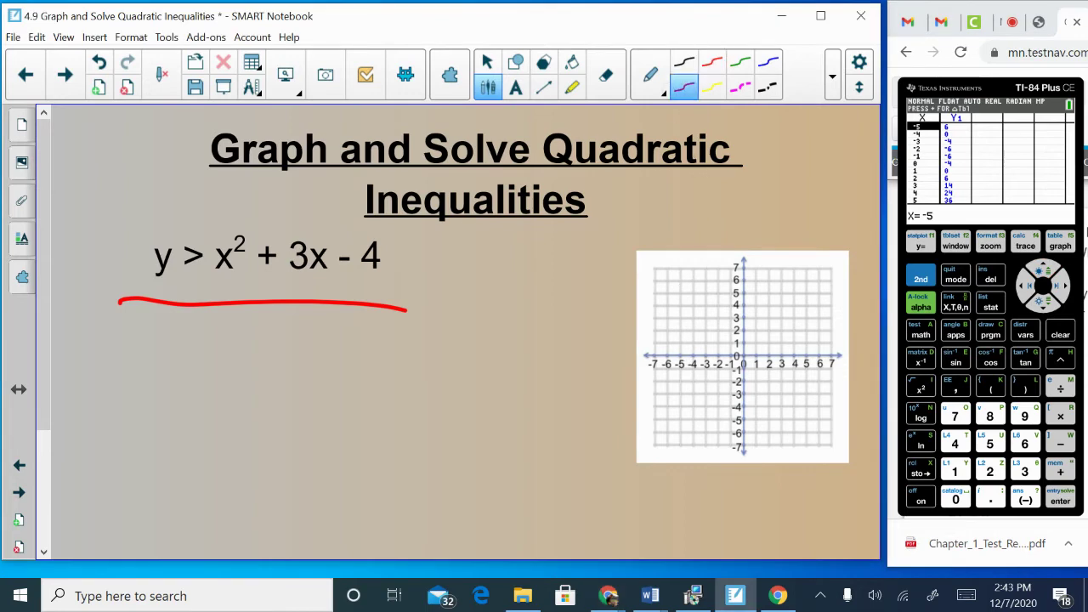
pyautogui.click(681, 282)
pyautogui.click(696, 357)
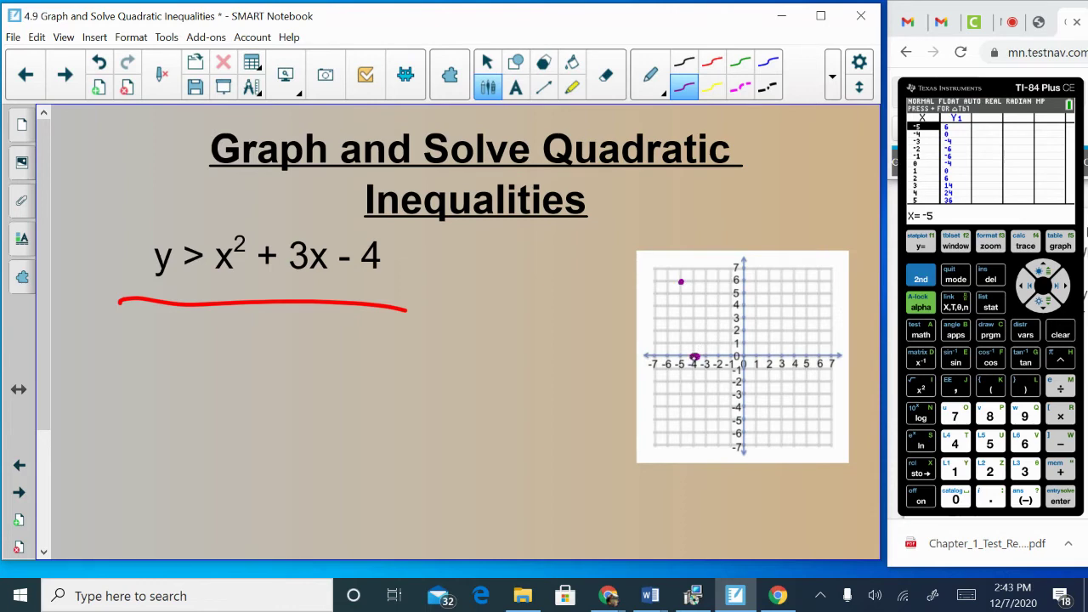
pyautogui.click(708, 407)
pyautogui.click(718, 435)
pyautogui.click(730, 434)
pyautogui.click(746, 407)
pyautogui.click(770, 282)
pyautogui.click(756, 356)
# Join the plotted points with dashed left and right parabola branches
pyautogui.moveTo(682, 270); pyautogui.dragTo(712, 426)
pyautogui.moveTo(777, 246)
pyautogui.mouseDown()
pyautogui.moveTo(755, 380)
pyautogui.moveTo(719, 436)
pyautogui.mouseUp()
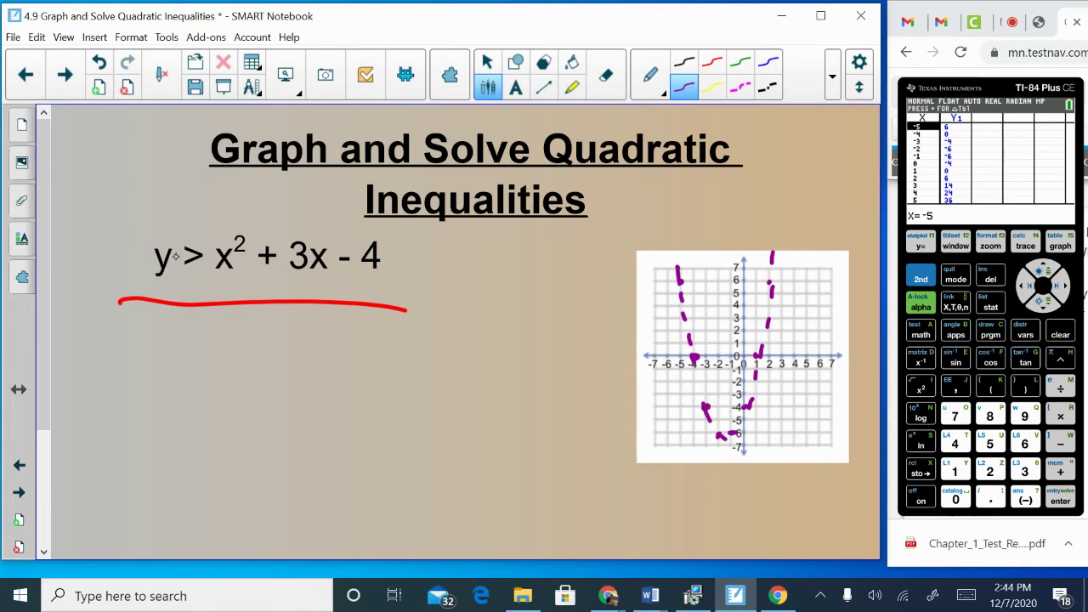
pyautogui.moveTo(690, 358); pyautogui.dragTo(706, 332)
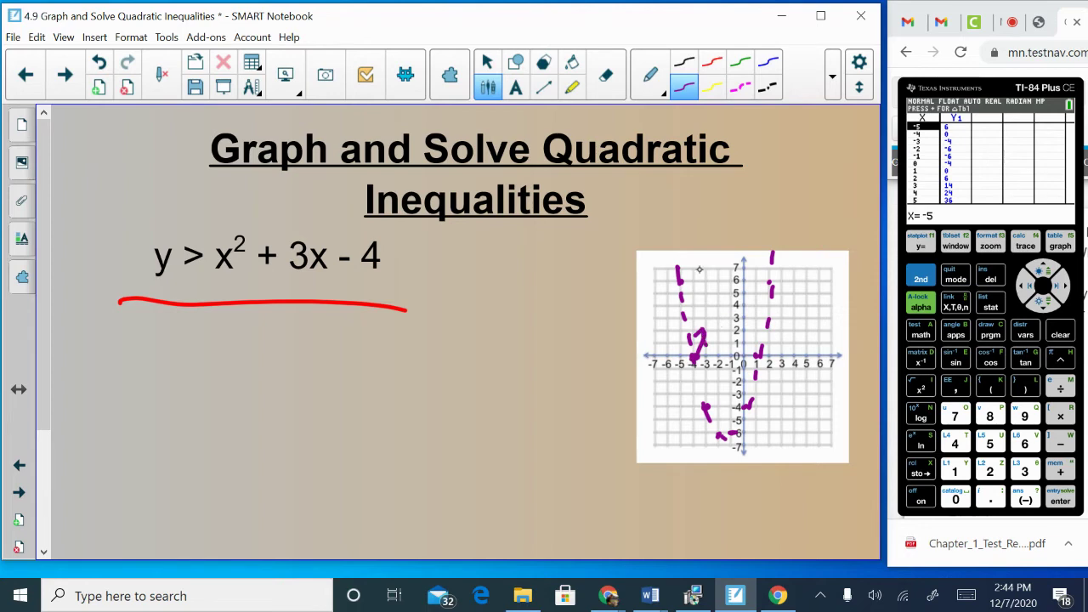